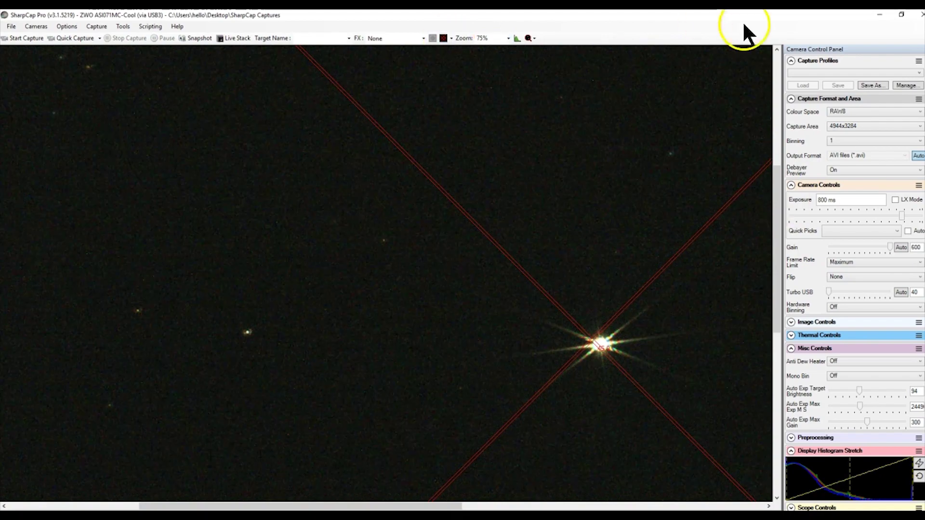
Remove the reticule overlay and set Bahtinov Grabber's capture area around the bright star, starting from the star's center
click(452, 39)
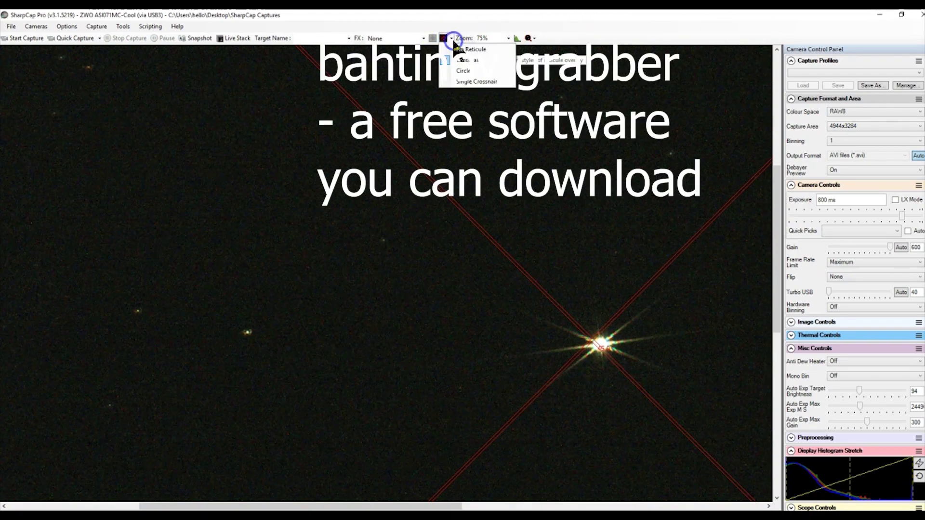
click(459, 48)
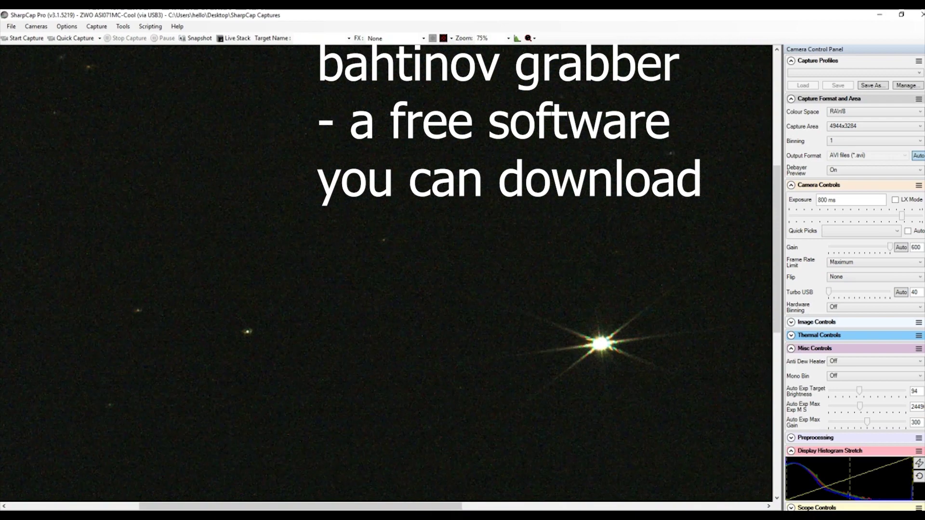
key(alt+Tab)
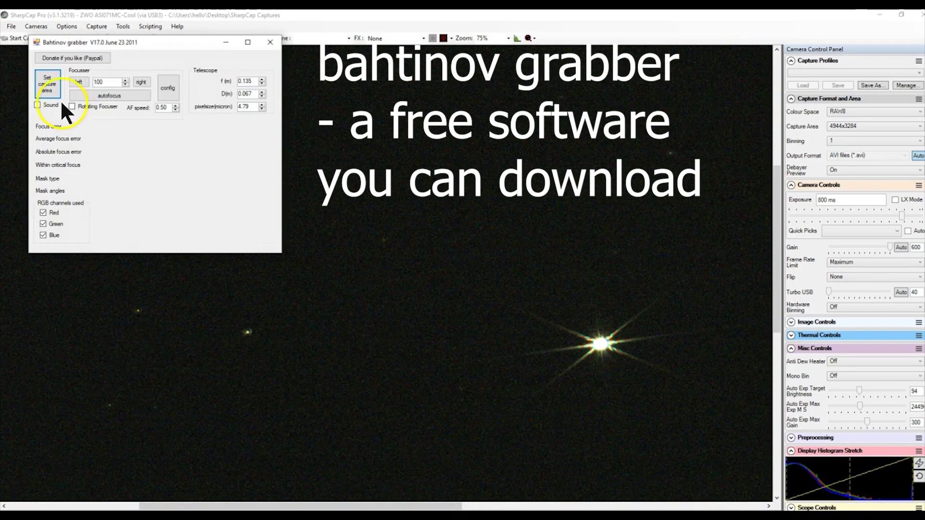
click(48, 84)
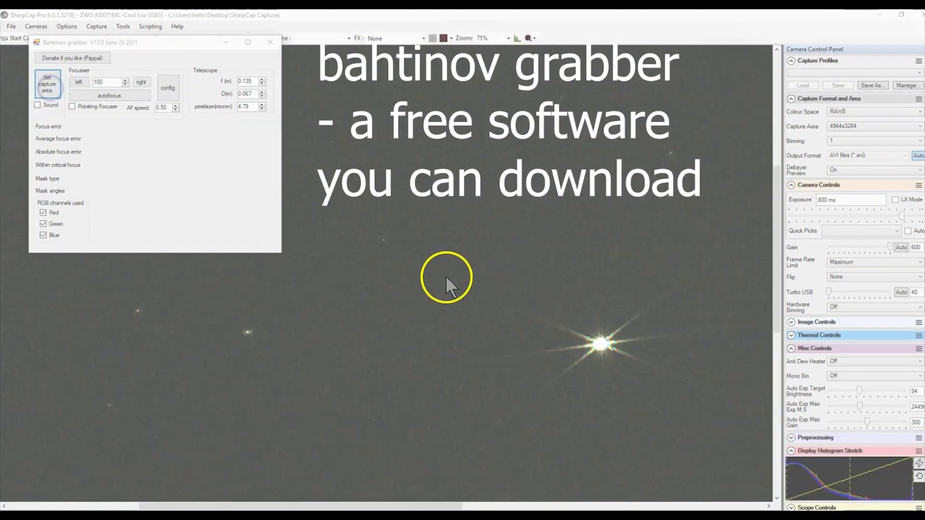
drag(599, 351, 684, 429)
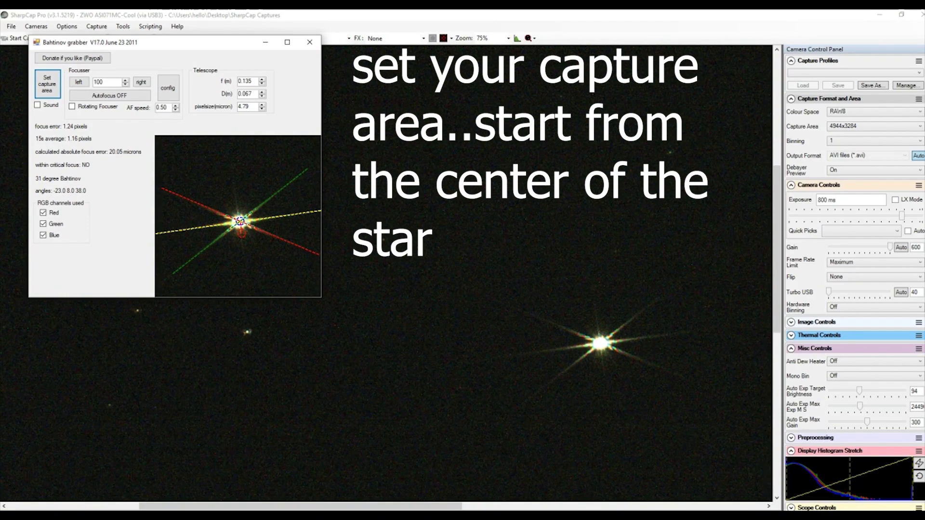
Switch to the PCFC focuser control and nudge the motor forward in short bursts to reduce the star's focus error
mouse_move(386, 516)
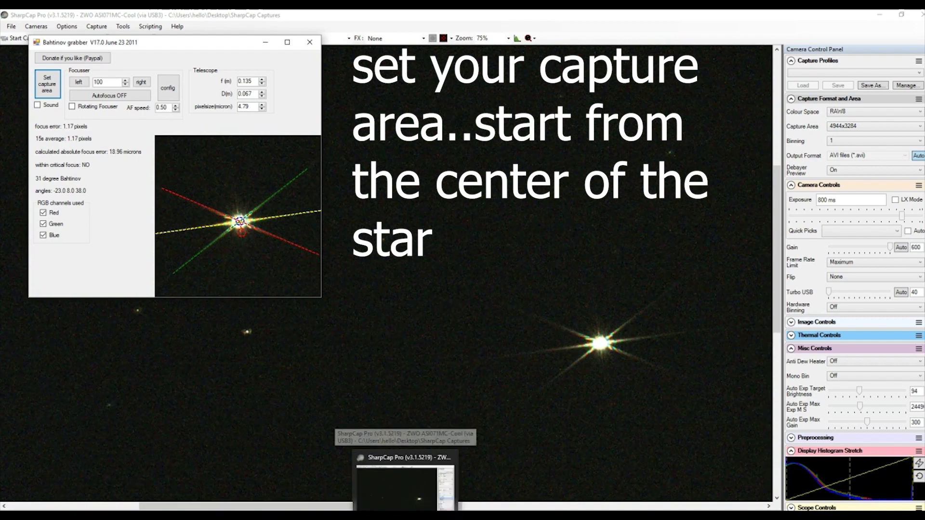
click(386, 496)
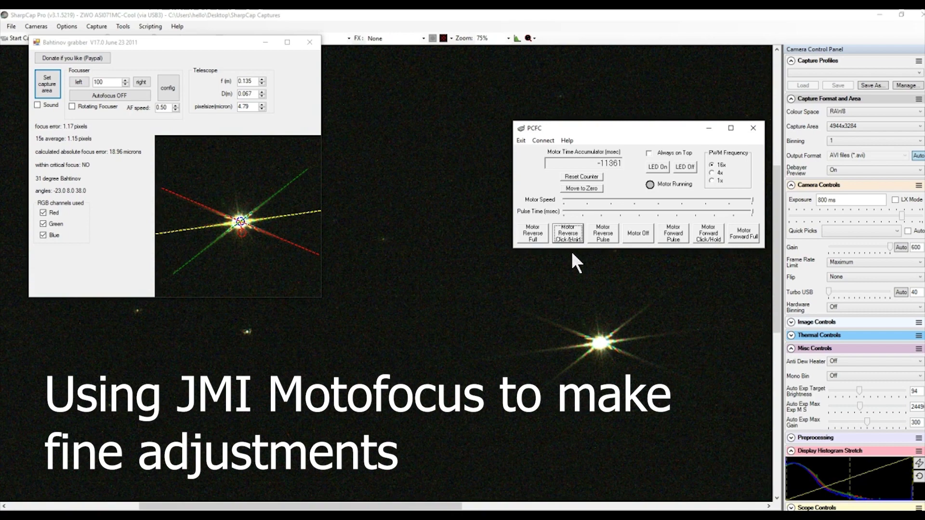
click(567, 237)
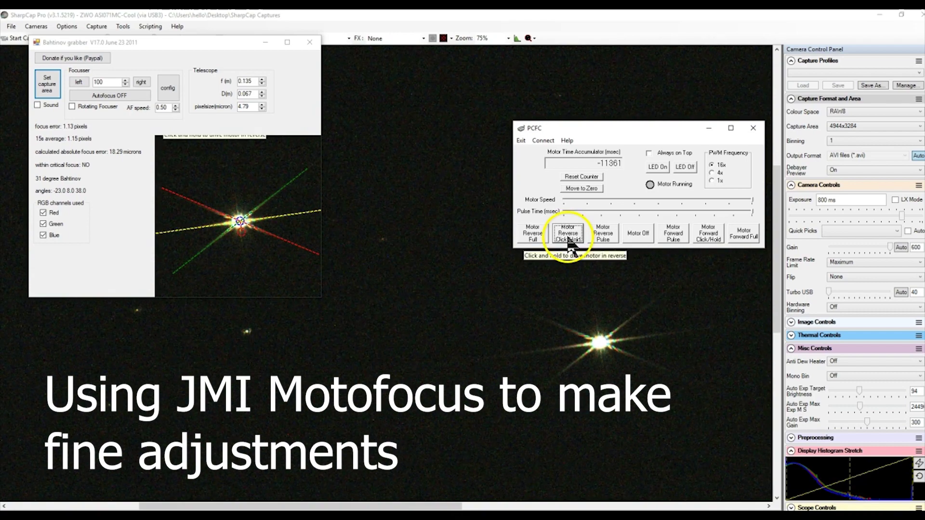
click(712, 237)
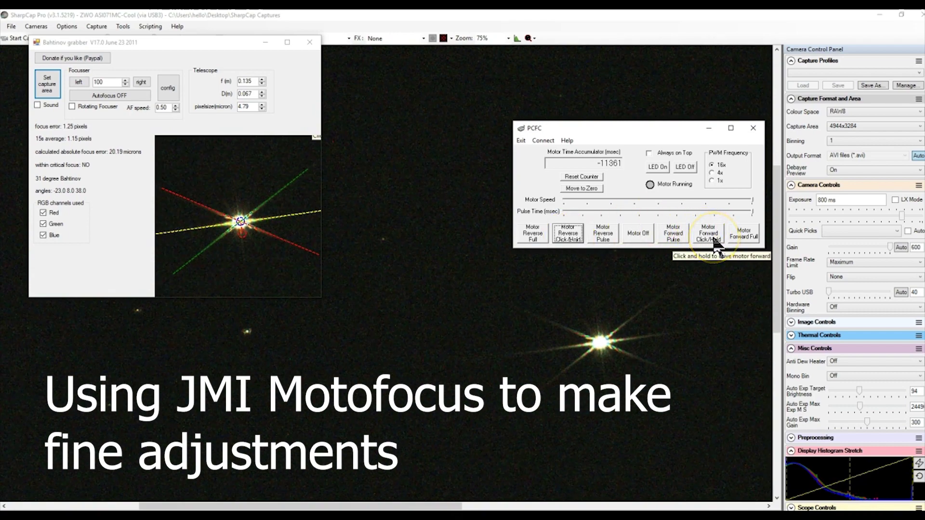
click(713, 241)
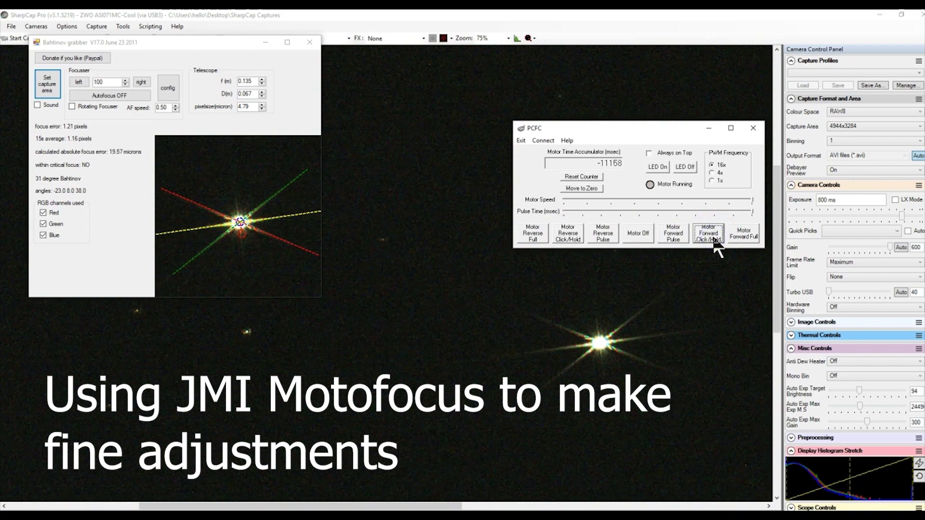
click(713, 241)
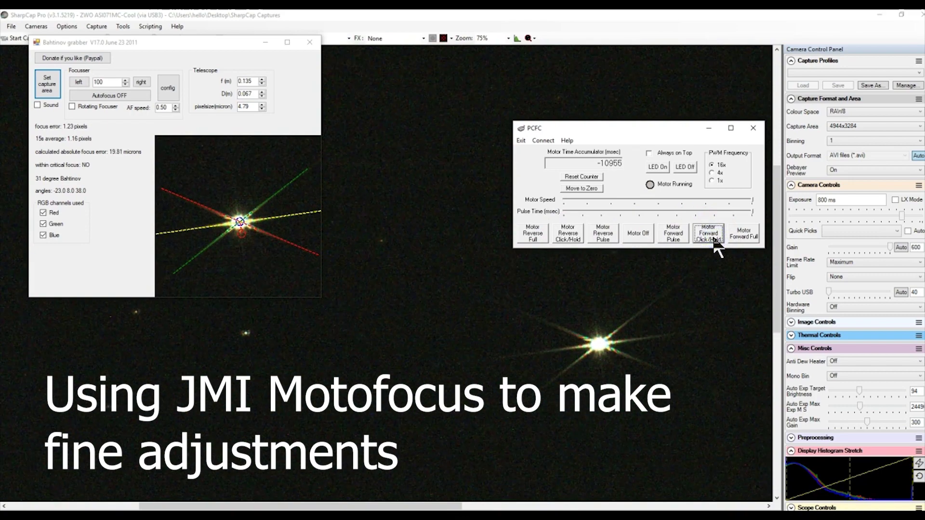
click(714, 241)
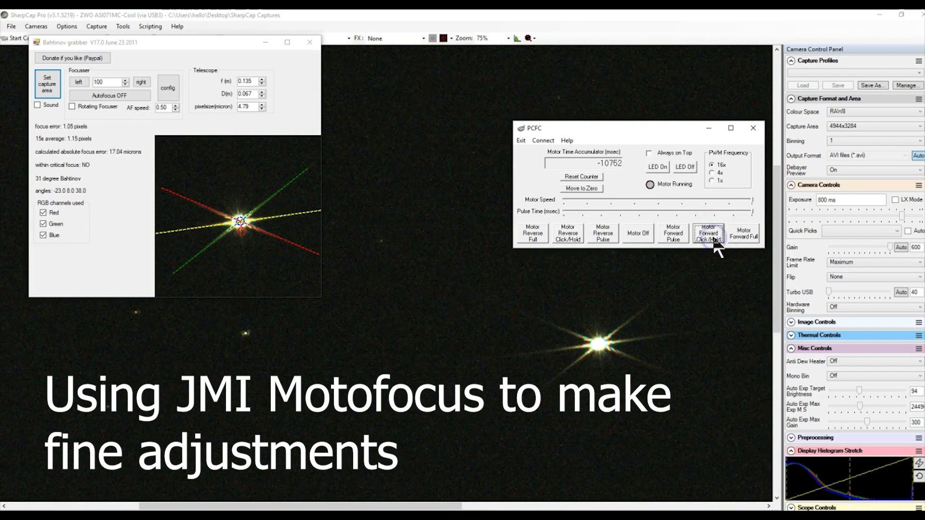
click(713, 241)
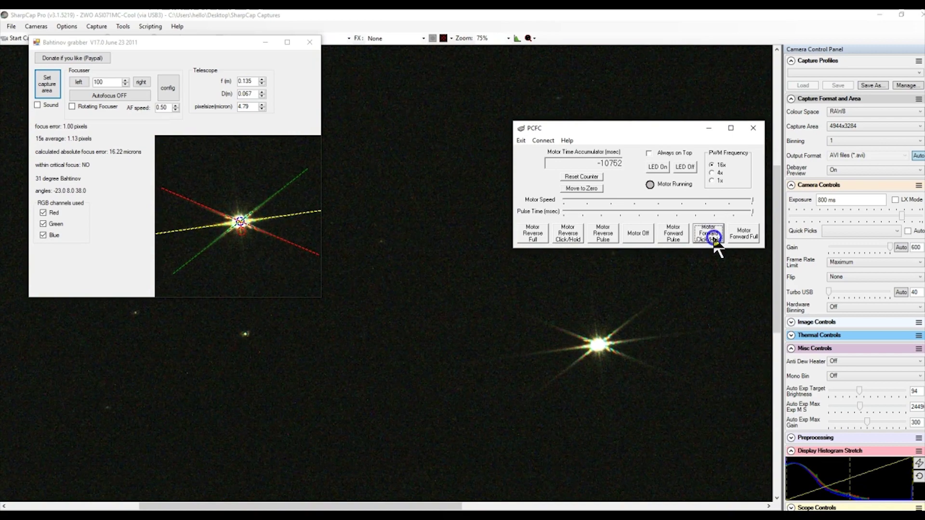
click(713, 241)
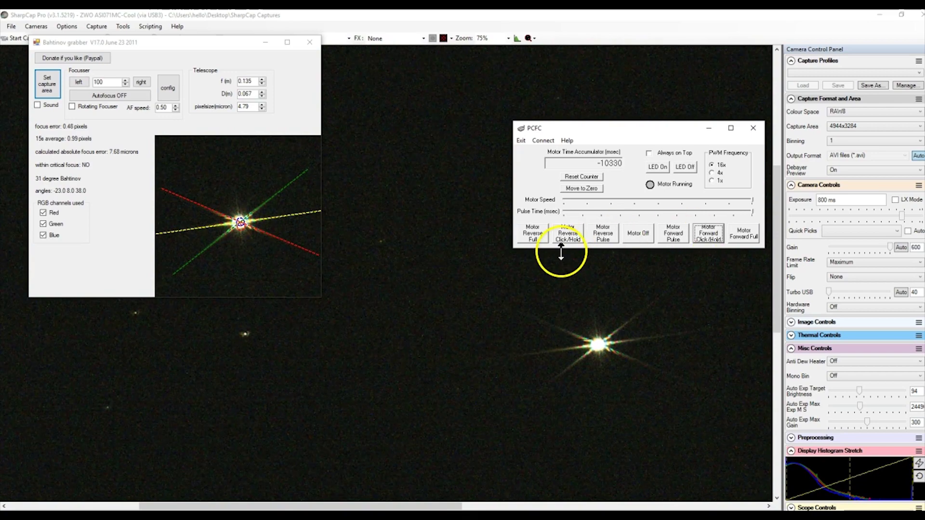
Fine-tune the focus with two short reverse motor bursts followed by three short forward bursts
click(567, 233)
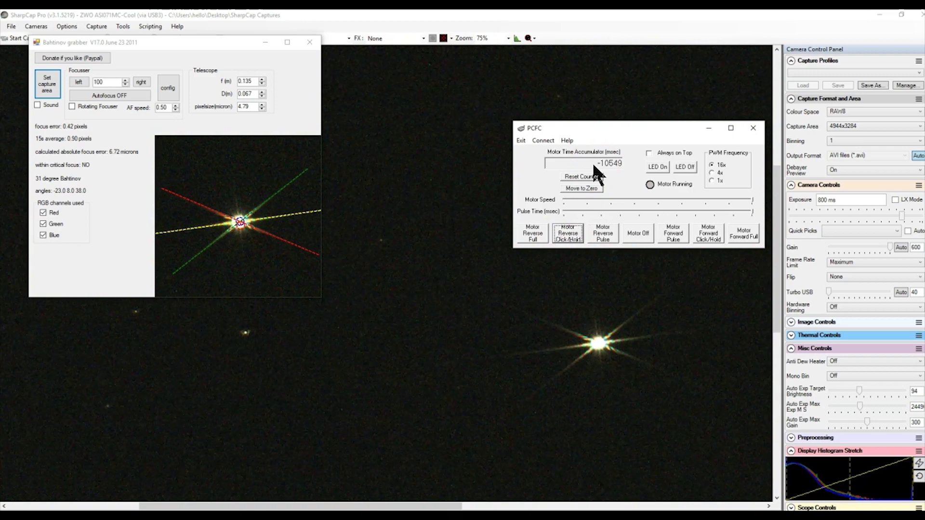
click(574, 238)
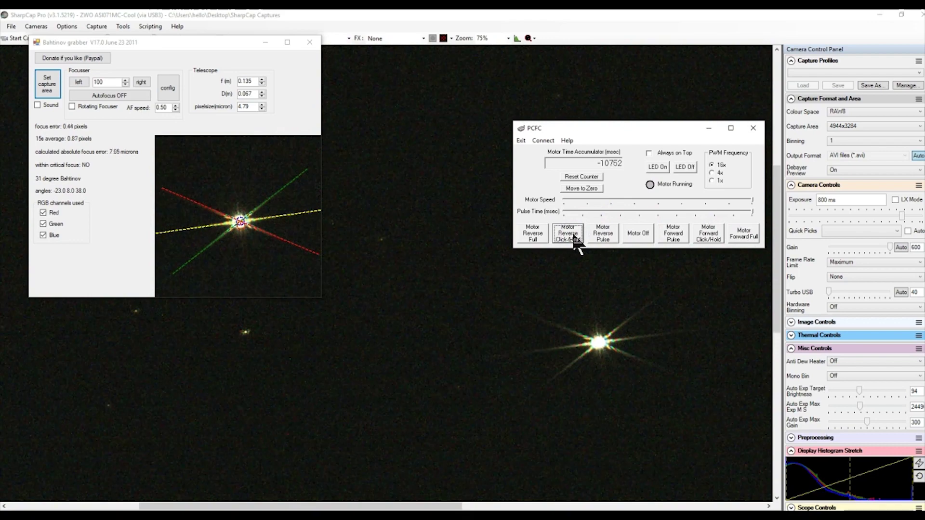
click(719, 243)
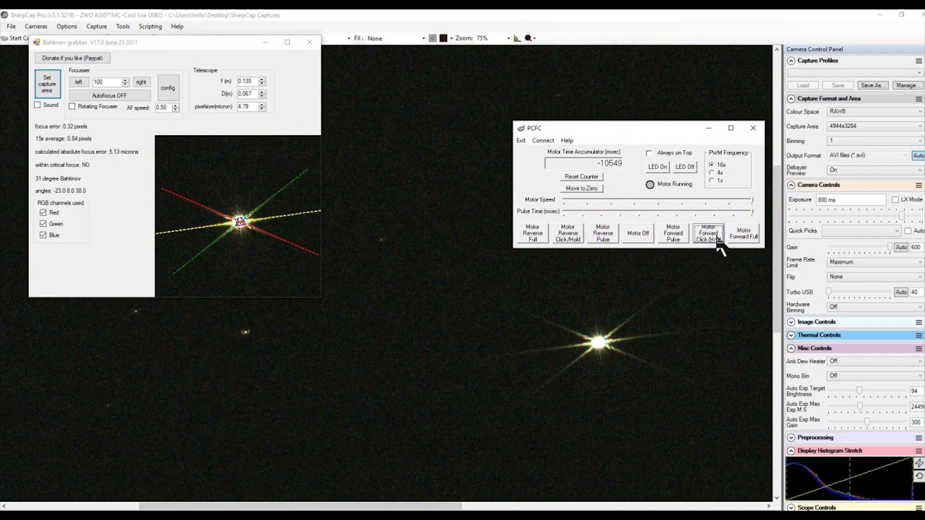
click(719, 243)
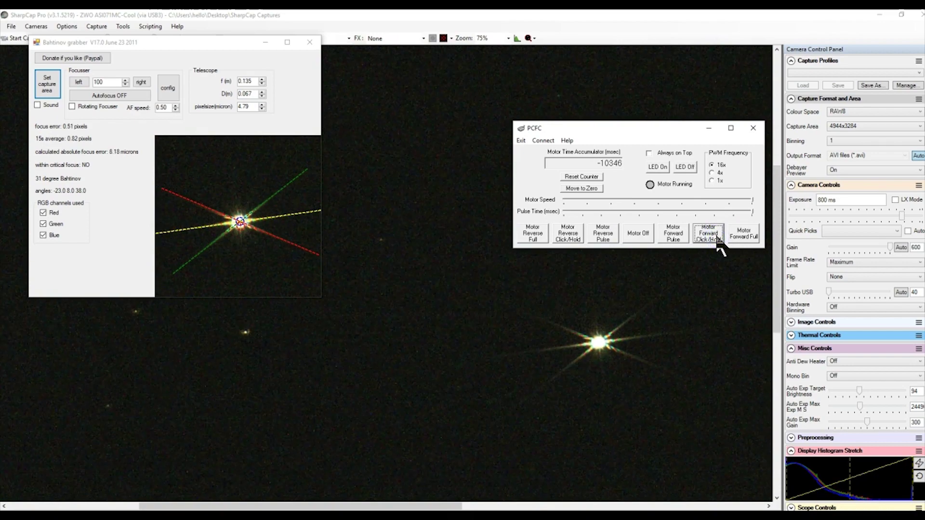
click(719, 243)
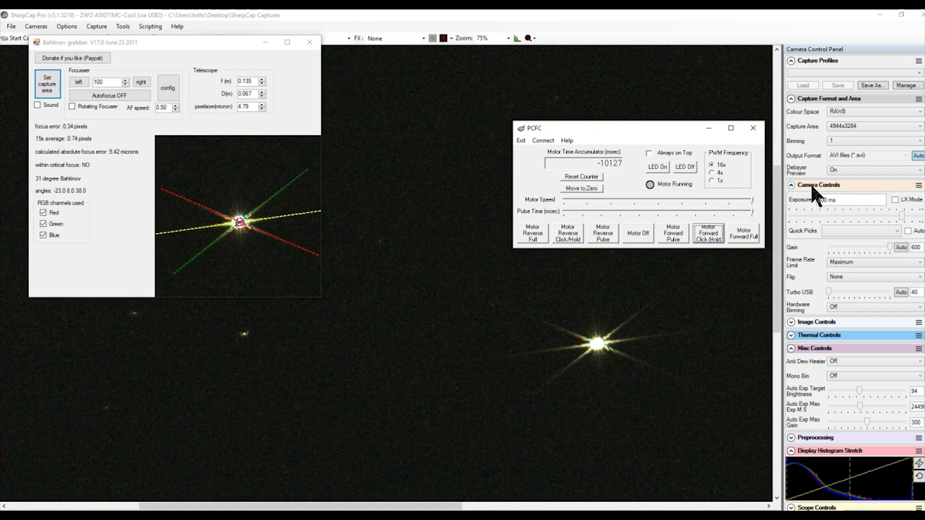
Lower the focuser's motor speed to a little under half of its range
click(753, 199)
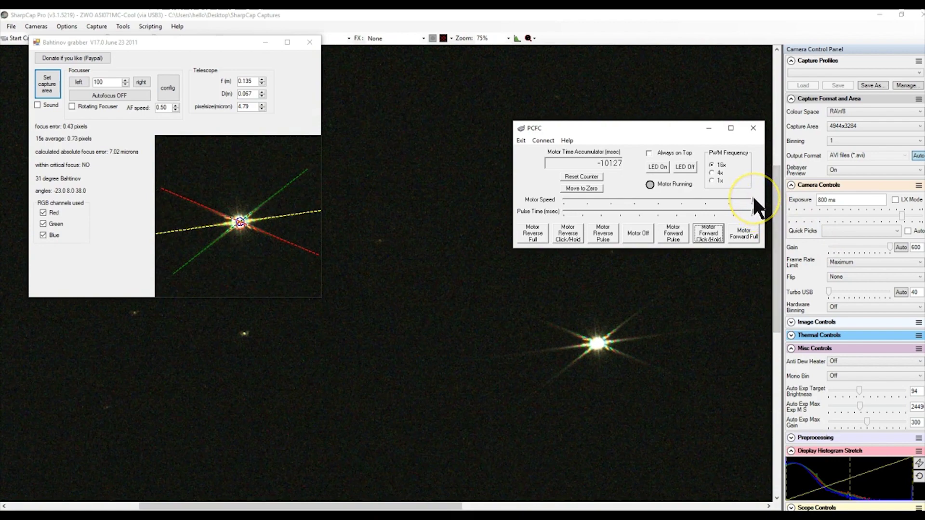
click(753, 199)
drag(728, 201, 752, 201)
click(736, 198)
drag(705, 203, 642, 202)
click(753, 201)
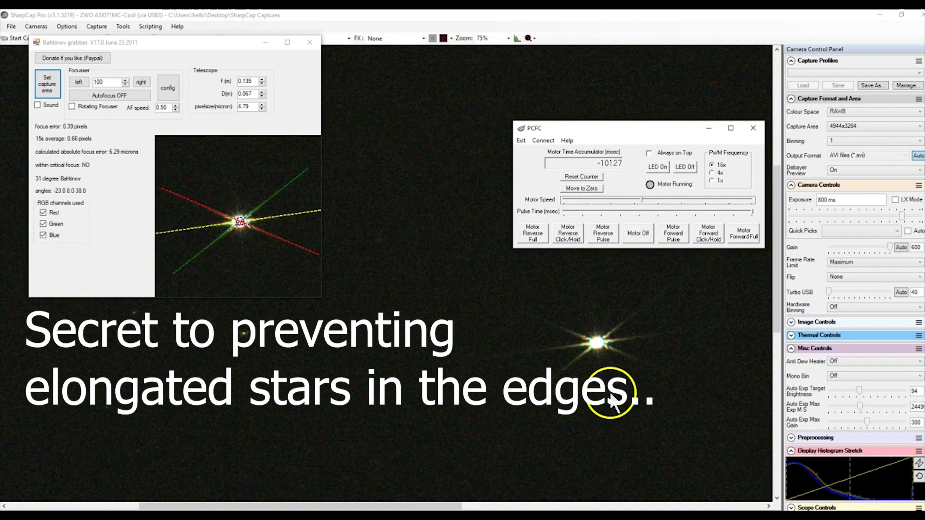
Nudge the focus motor briefly in reverse and pulse it forward once at the reduced speed
click(566, 239)
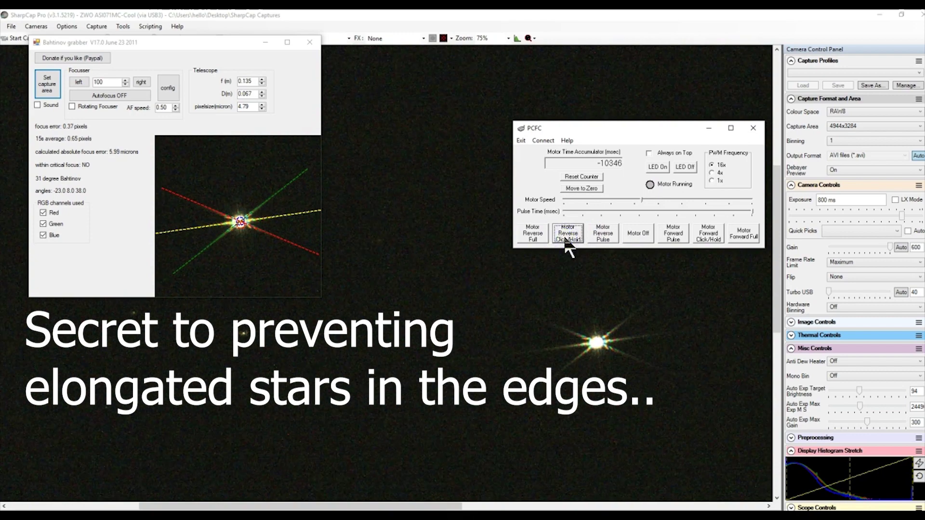
click(613, 225)
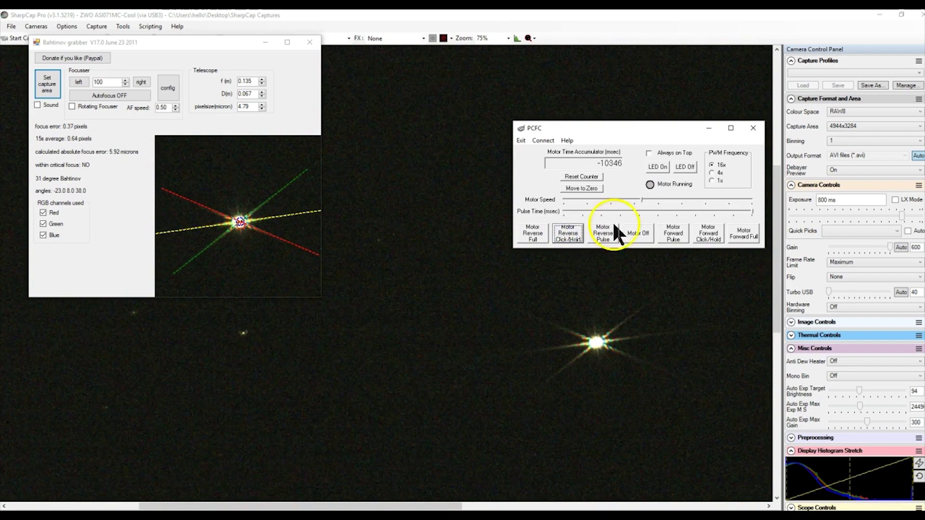
click(672, 243)
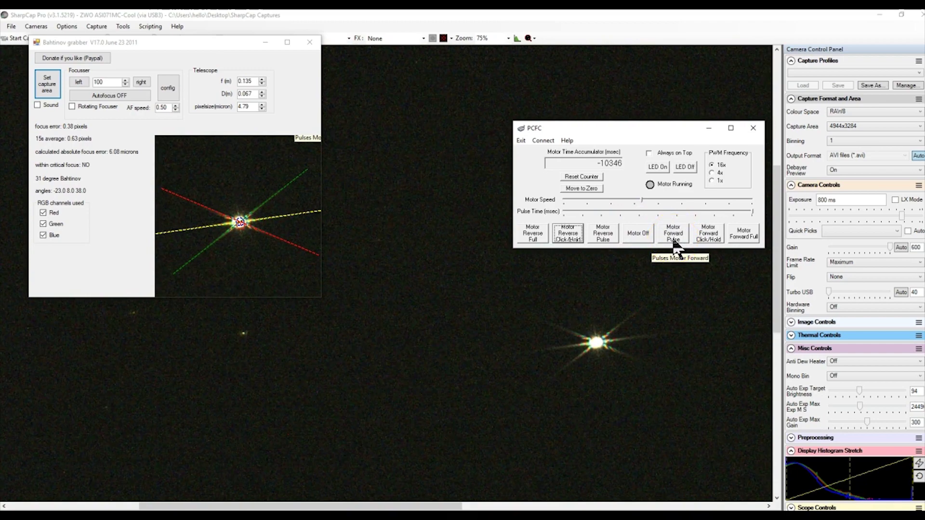
click(673, 243)
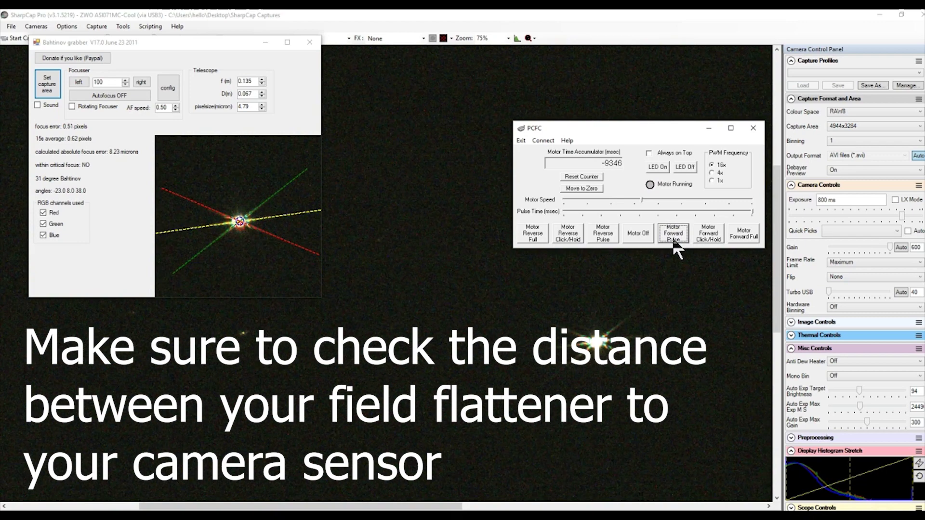
Refine the focus with two short reverse bursts, one short forward burst and one reverse pulse of the motor
click(581, 236)
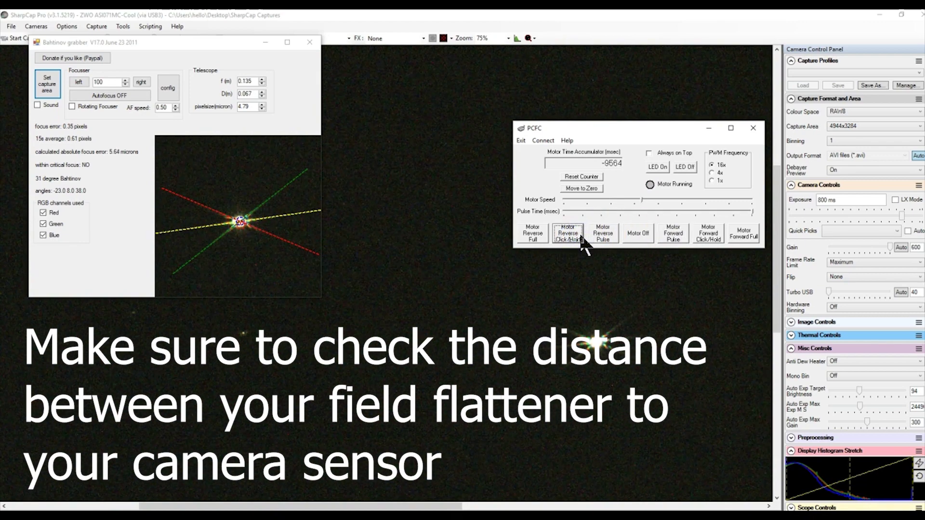
click(581, 236)
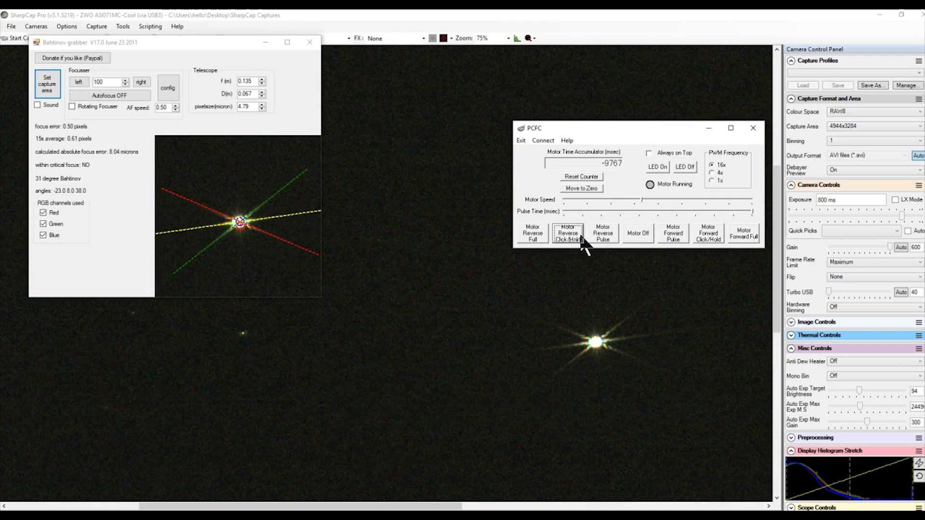
click(710, 238)
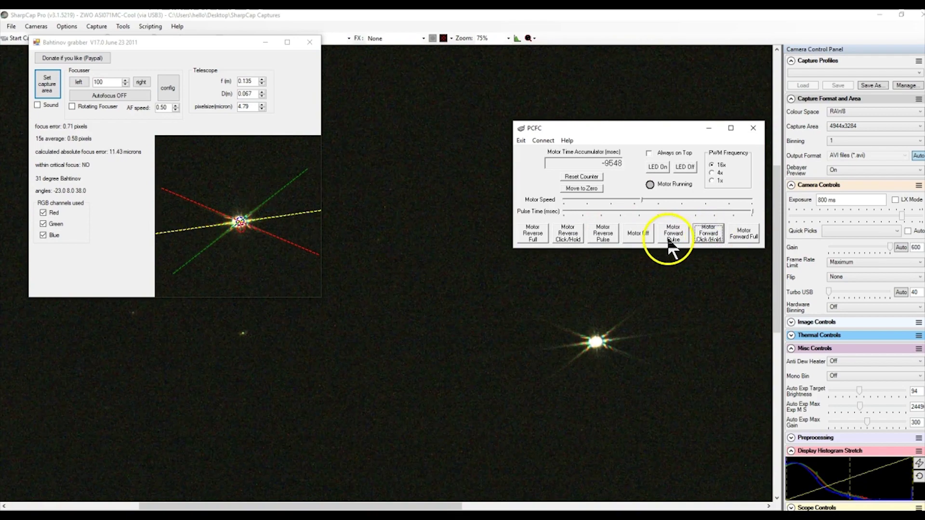
click(604, 236)
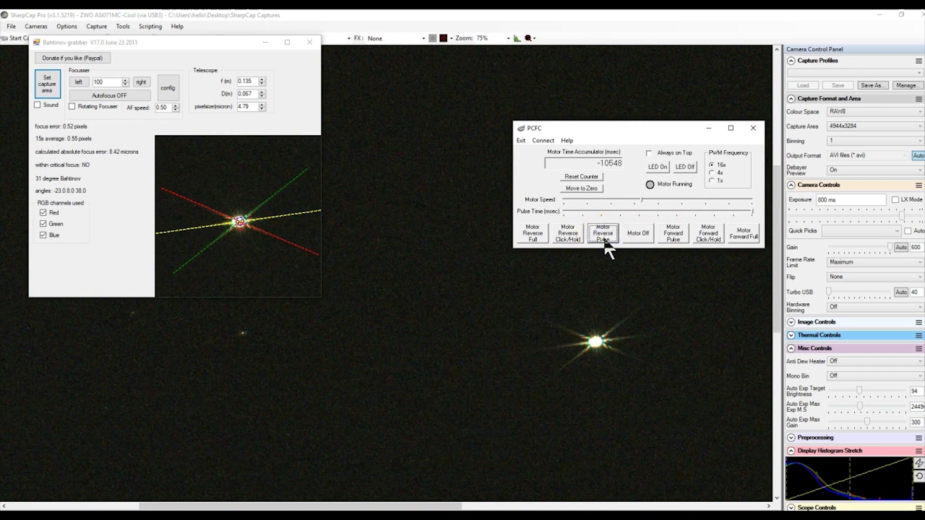